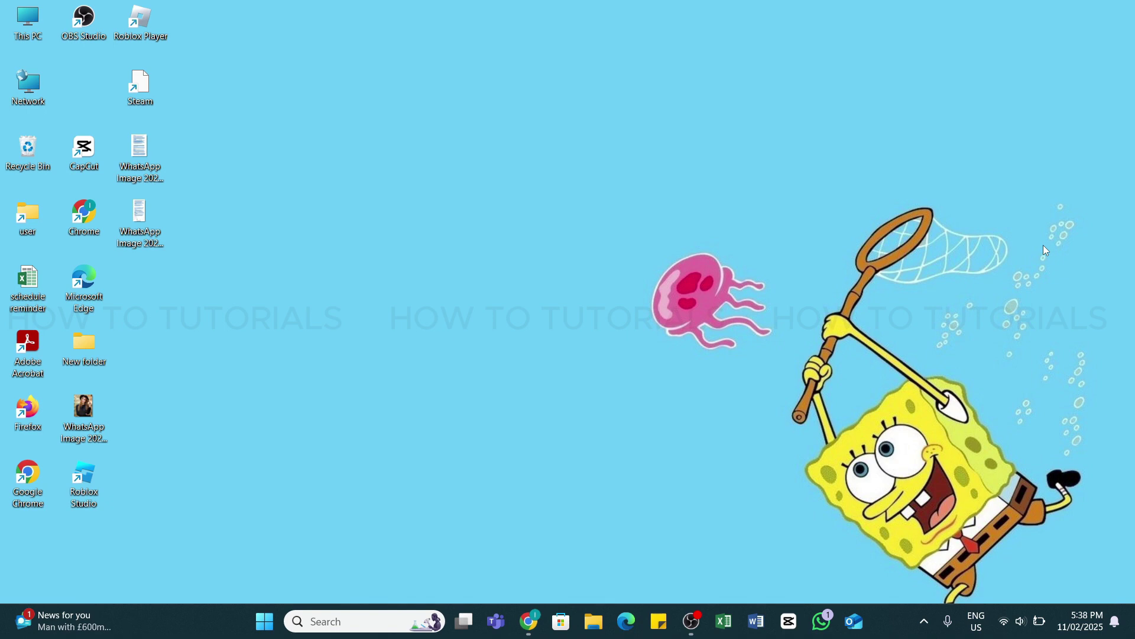
Step: Launch Chrome and load discord.com
left_click(530, 621)
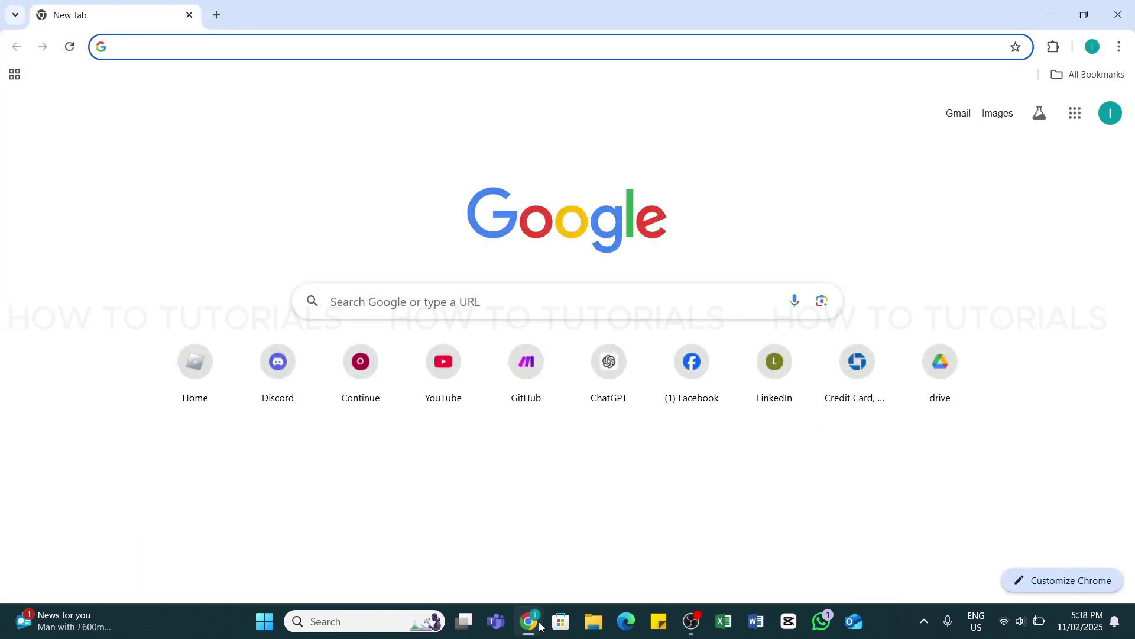
type("discord.com")
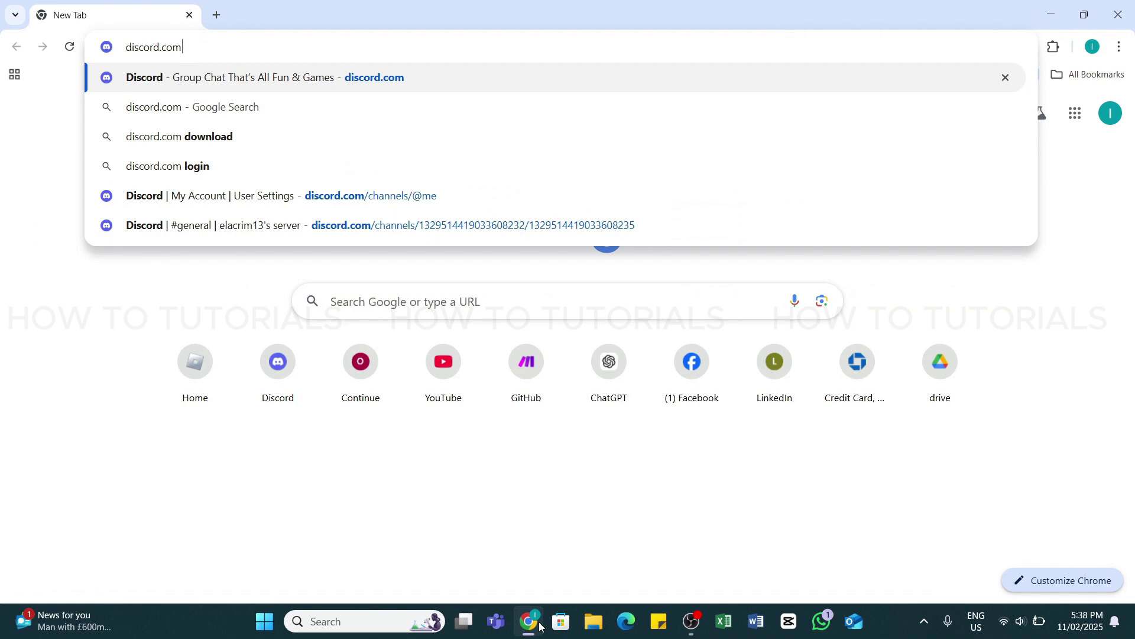
key("Return")
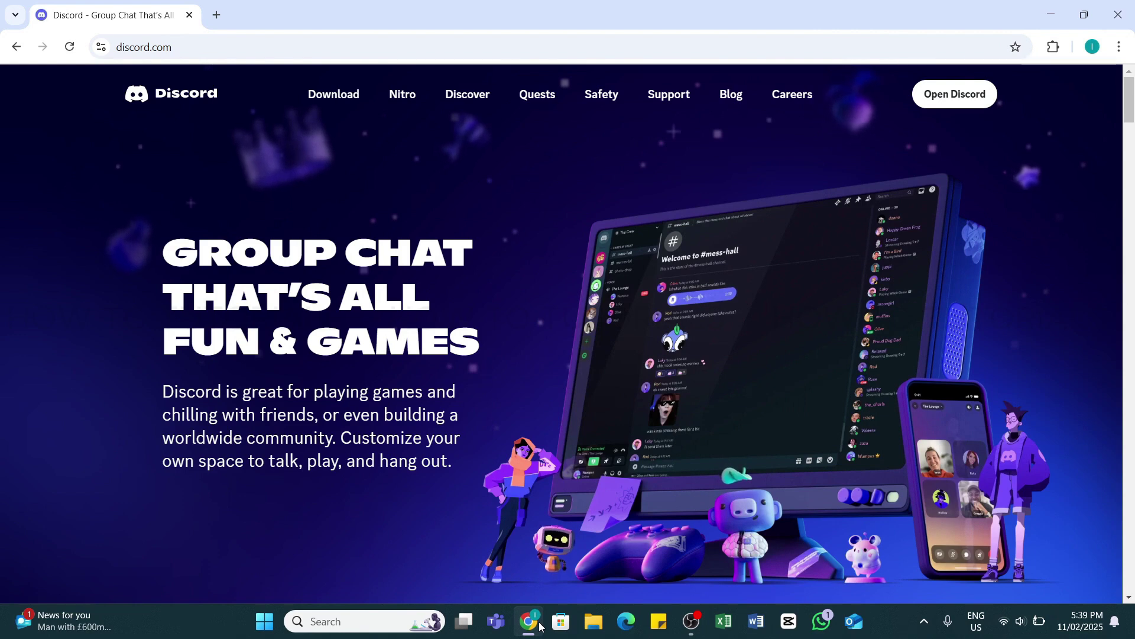
Step: Open the Discord web app to reach the unverified-email notice in My Account
left_click(943, 111)
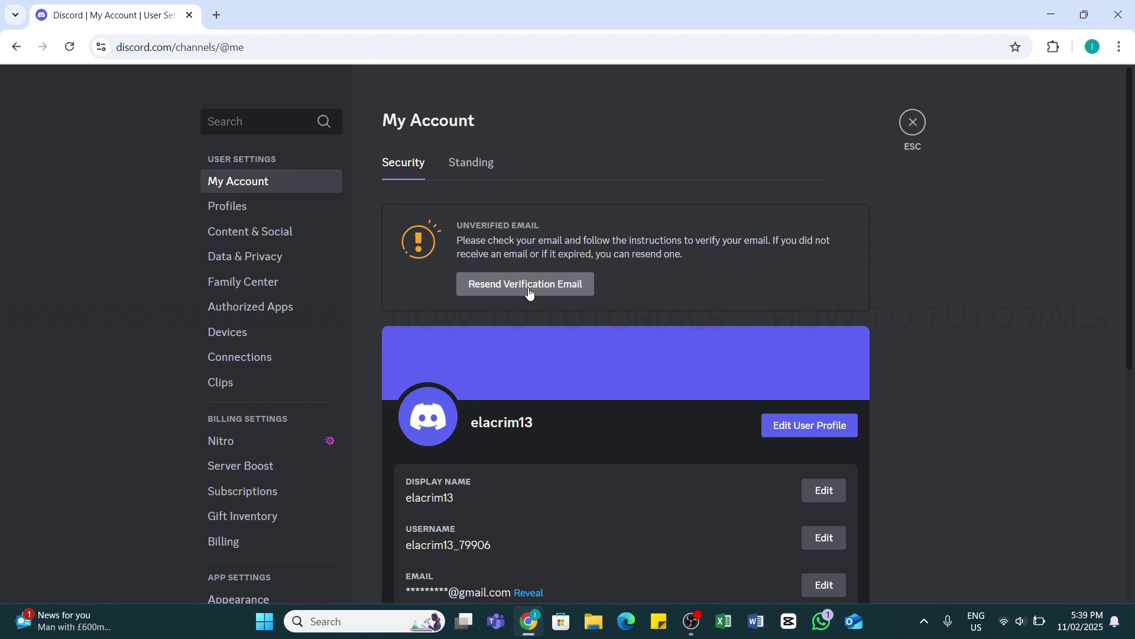
scroll(530, 293, "down", 1)
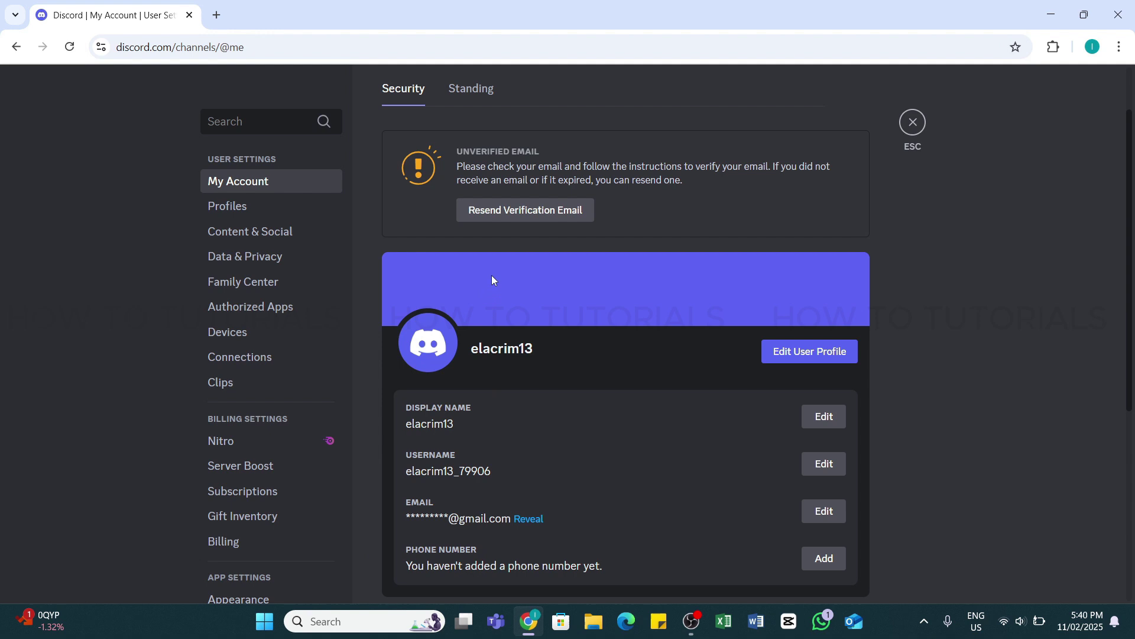
Step: Resend the verification email and dismiss the confirmation notice
left_click(498, 219)
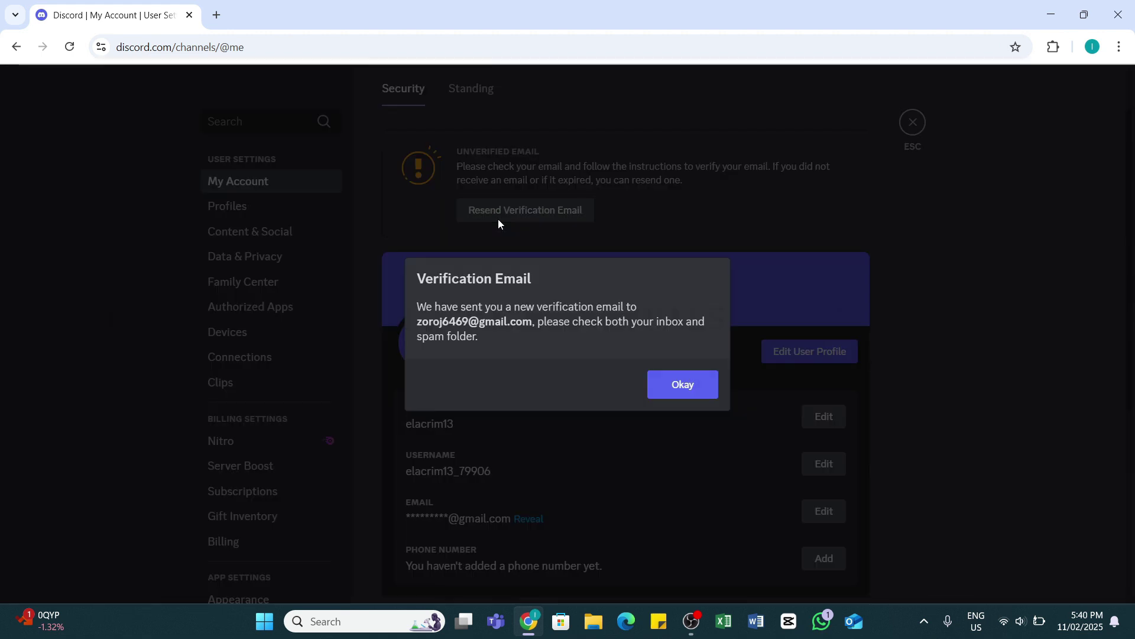
left_click(675, 387)
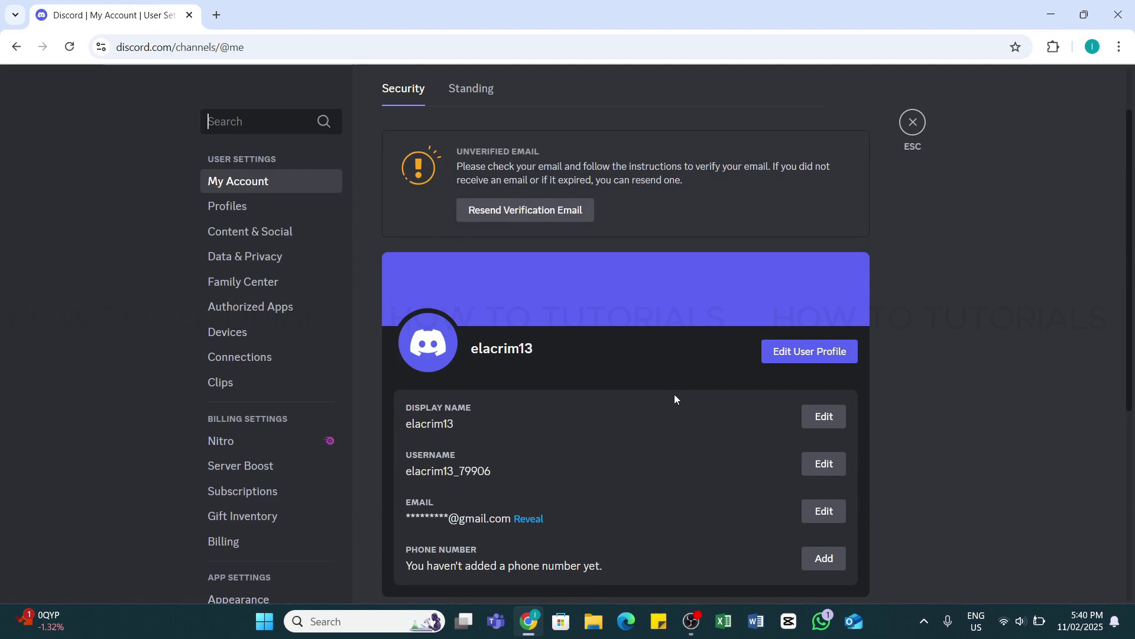
Step: Load mail.google.com from the Gmail suggestion in a new tab
left_click(216, 15)
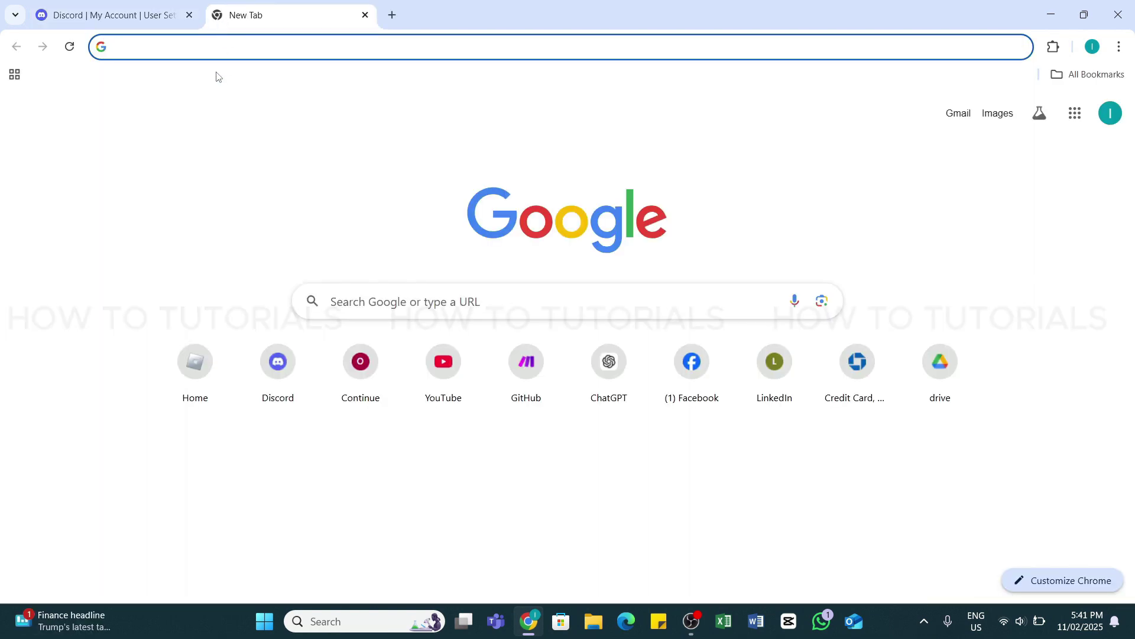
type("mail.google.com")
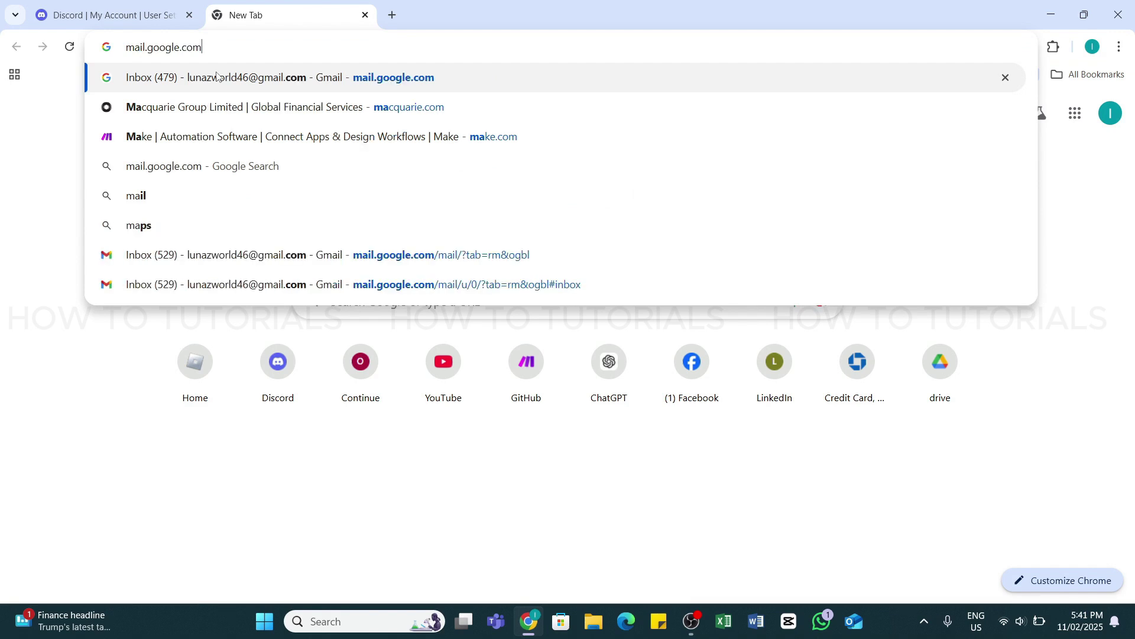
left_click(216, 77)
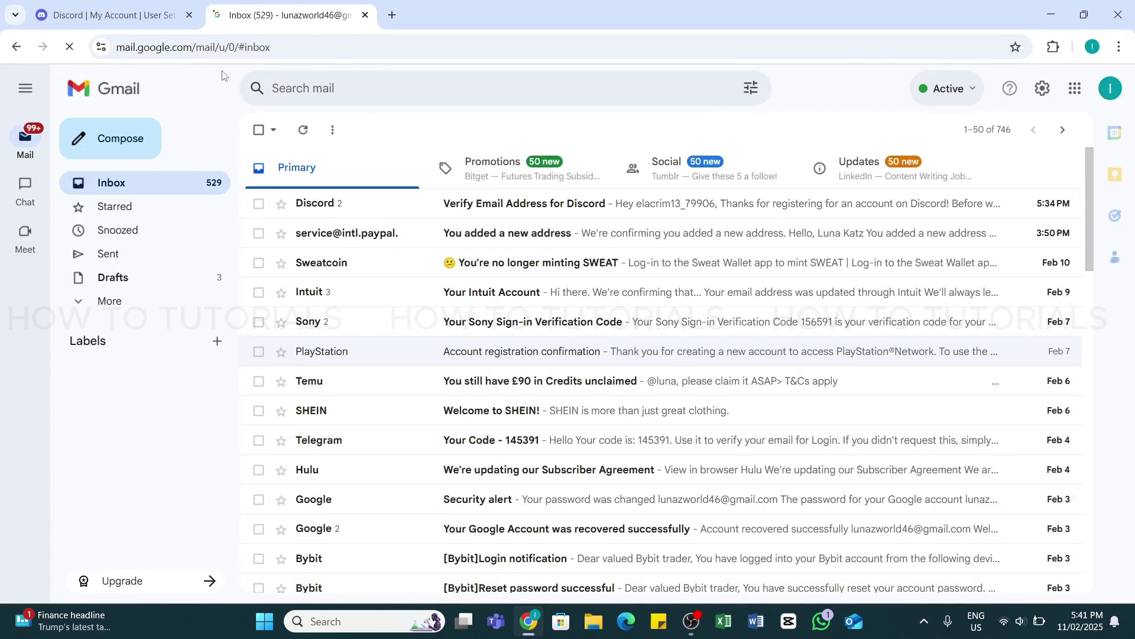
mouse_move(575, 204)
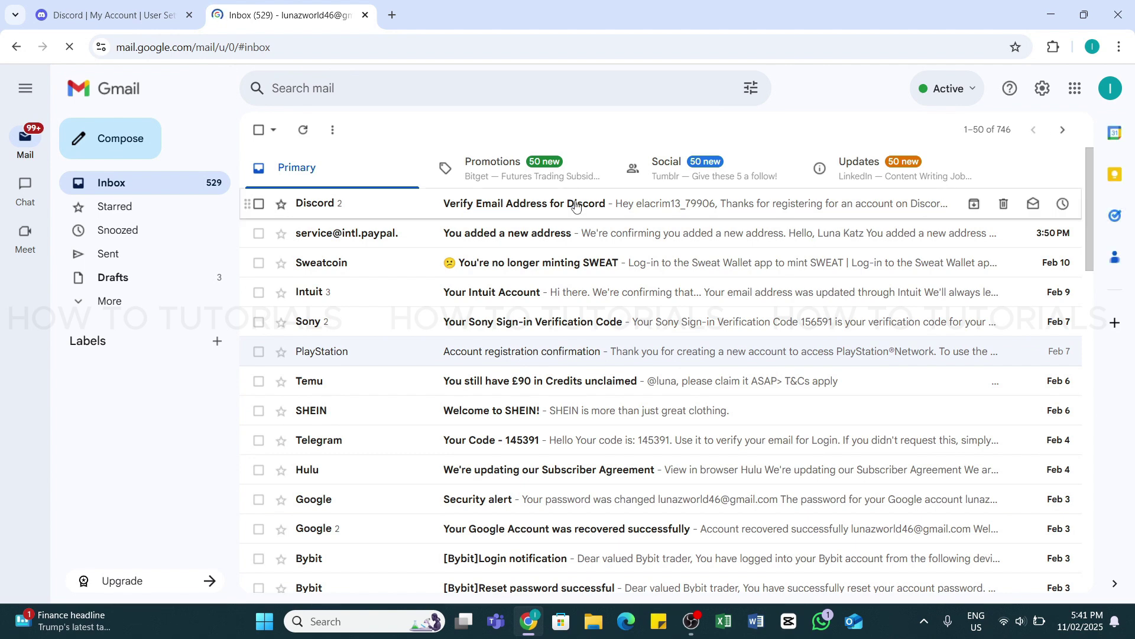
Step: Open the 'Verify Email Address for Discord' message and use its Verify Email button
left_click(576, 206)
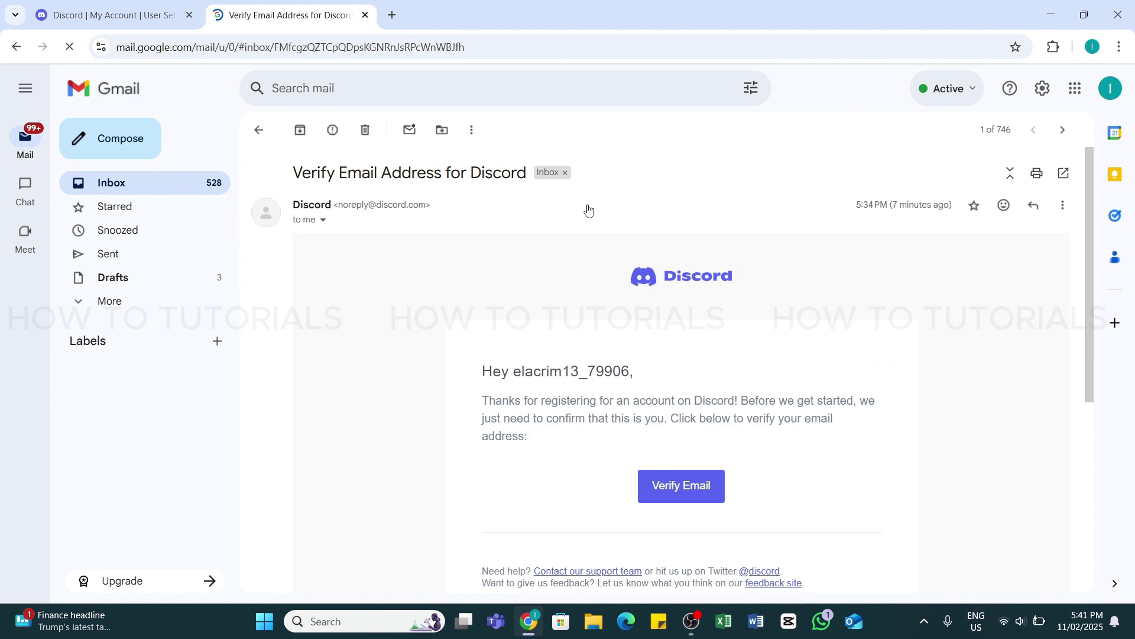
left_click(705, 490)
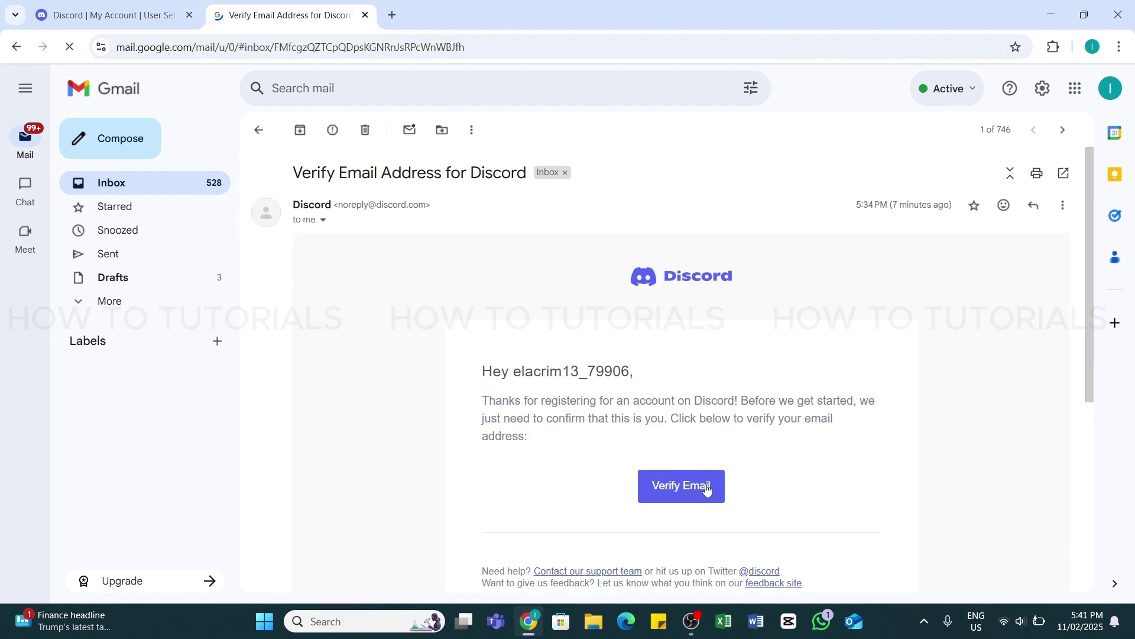